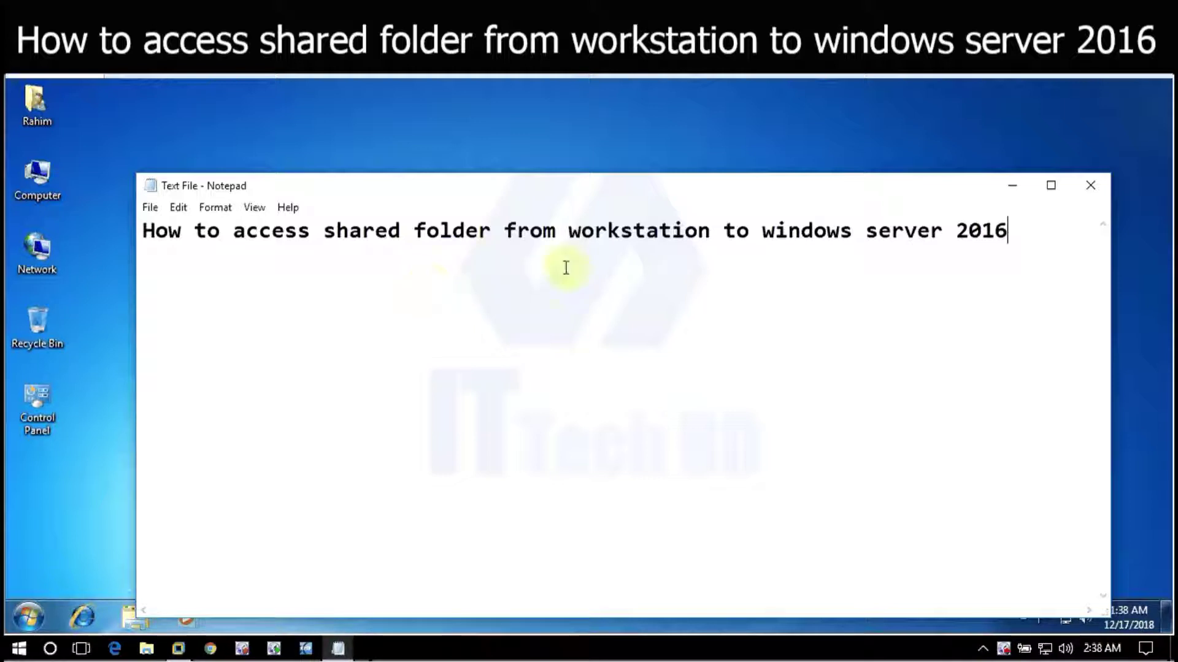
Step: Minimize the Text File note and open the server's network shares at \\192.168.137.101 with the Run command
click(1011, 195)
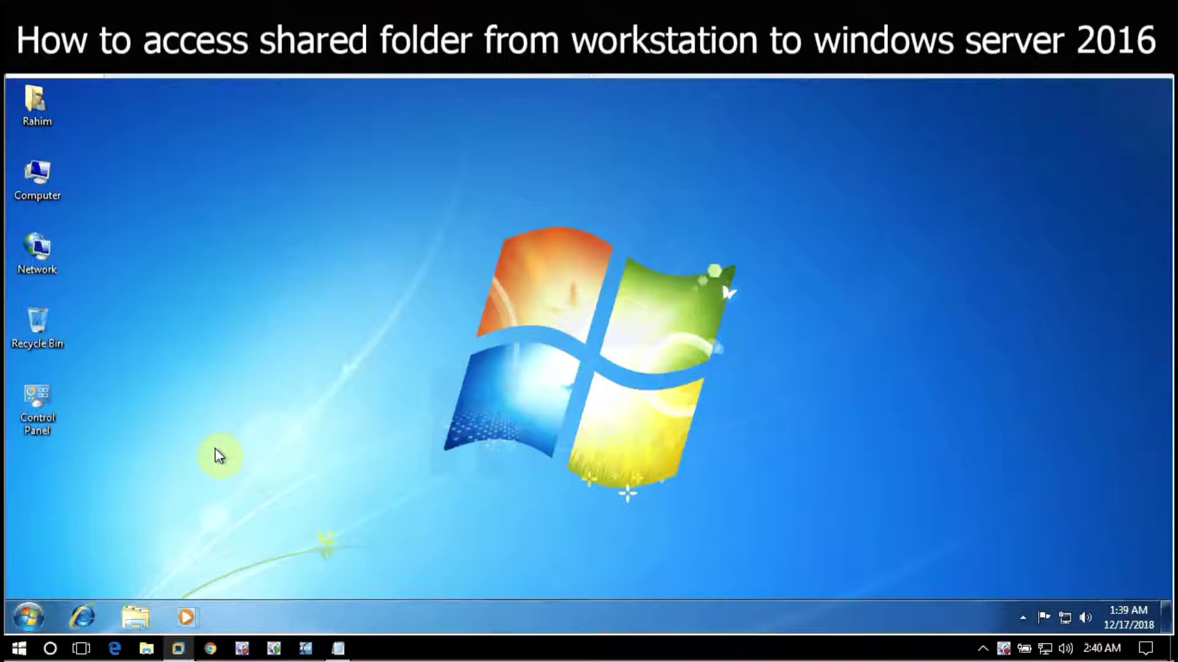
key(super+r)
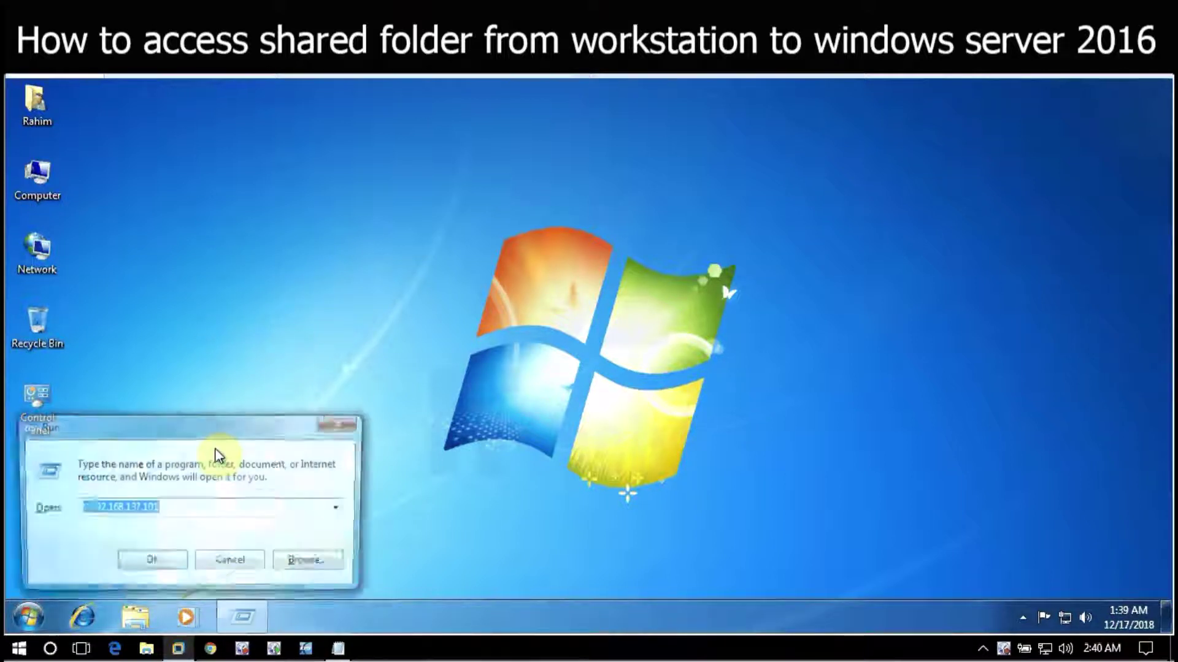
click(175, 513)
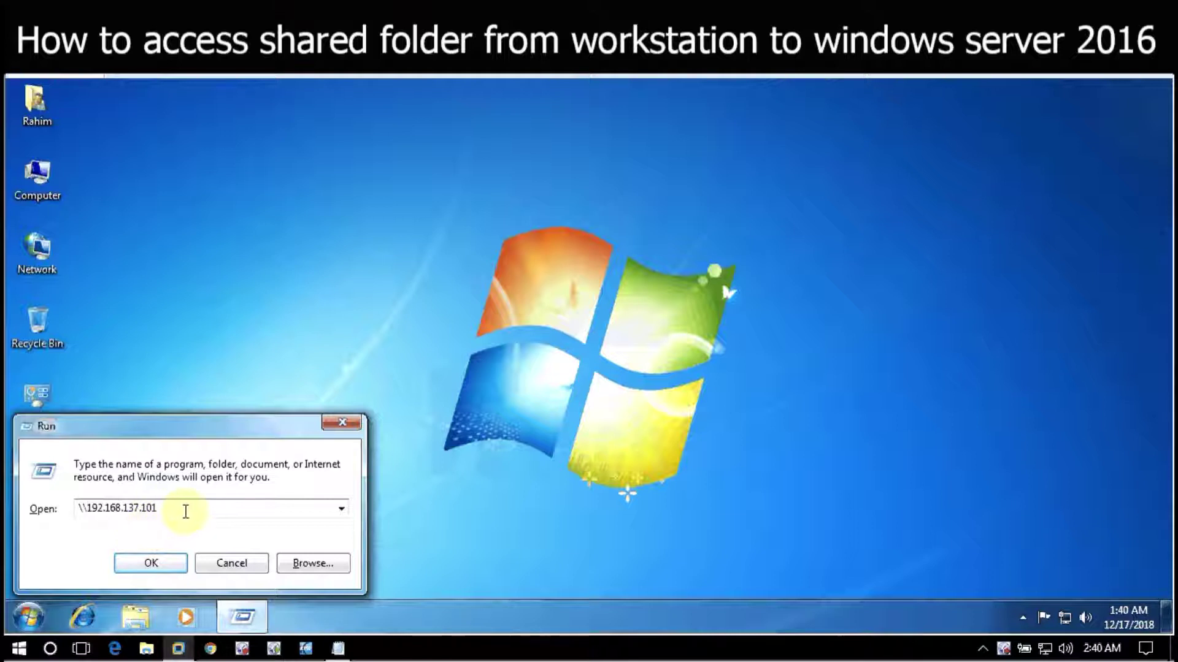
click(150, 563)
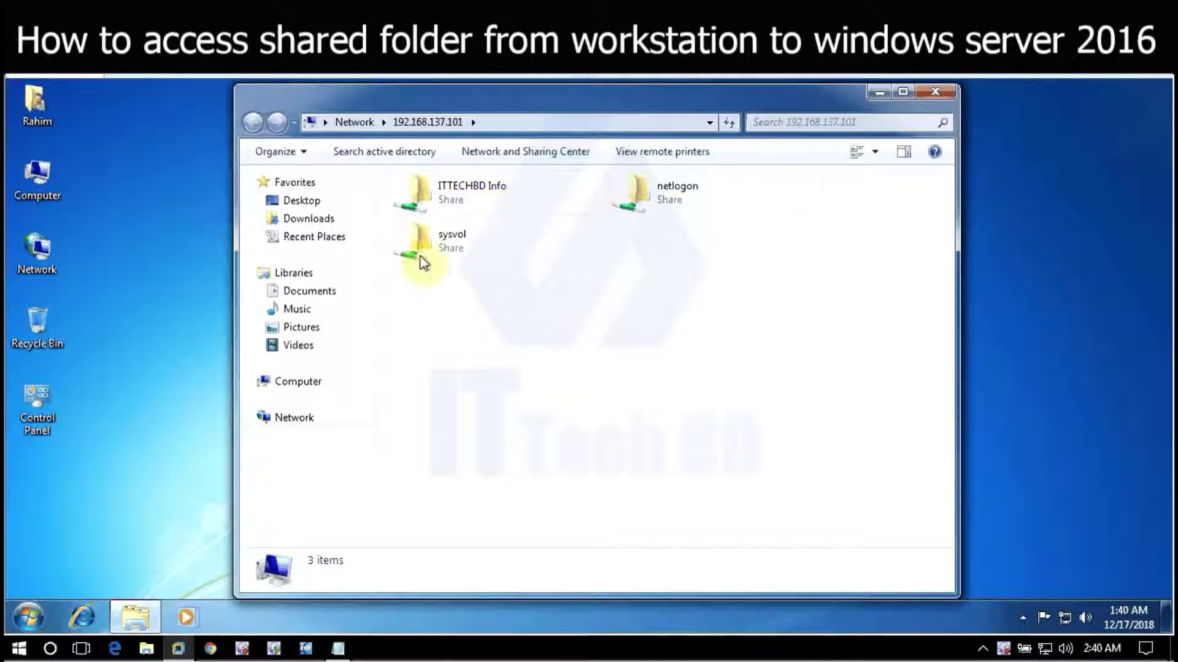
Step: View the files in the ITTECHBD Info share, and close the server's folder window
double_click(473, 193)
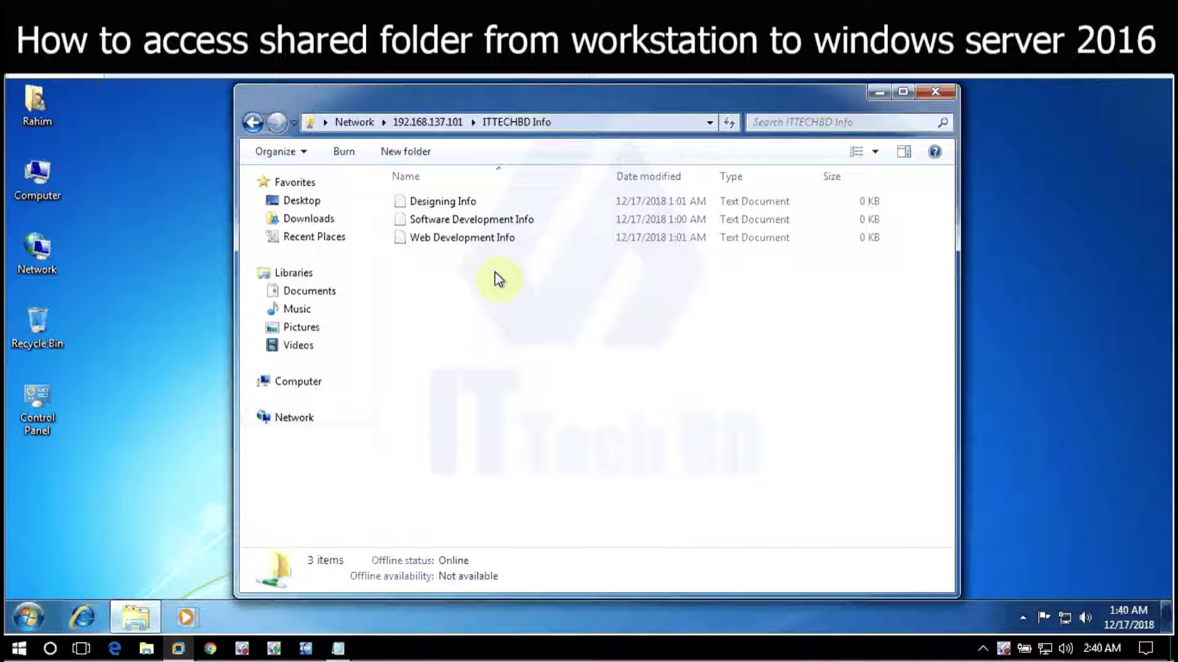
click(251, 123)
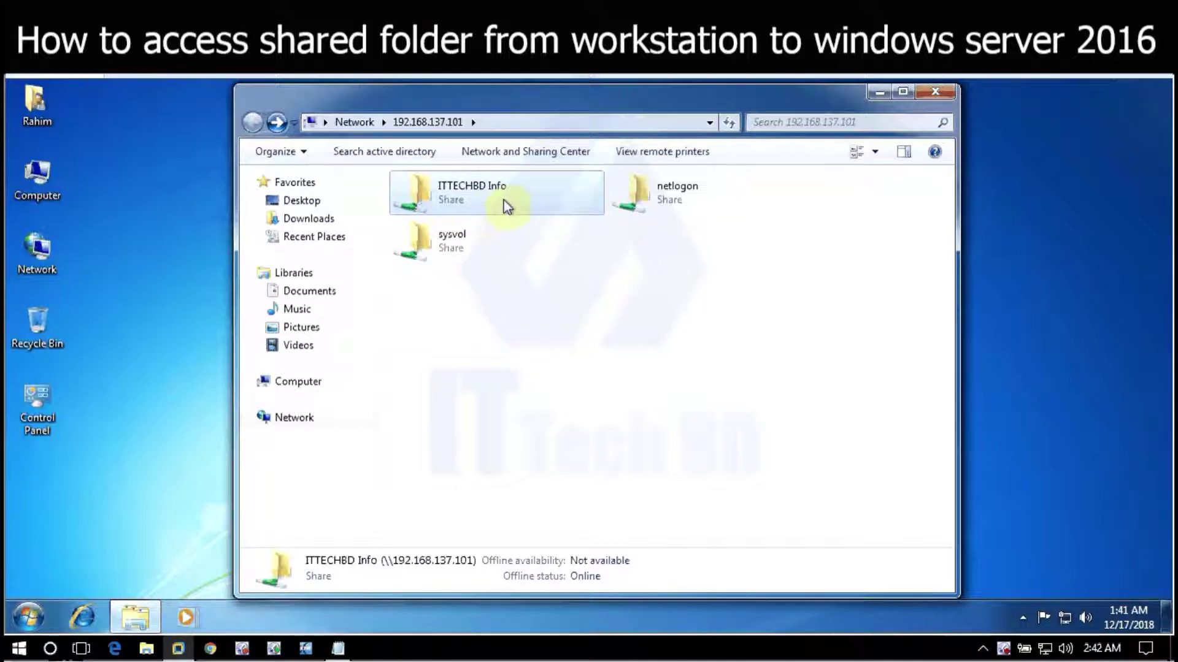
click(949, 95)
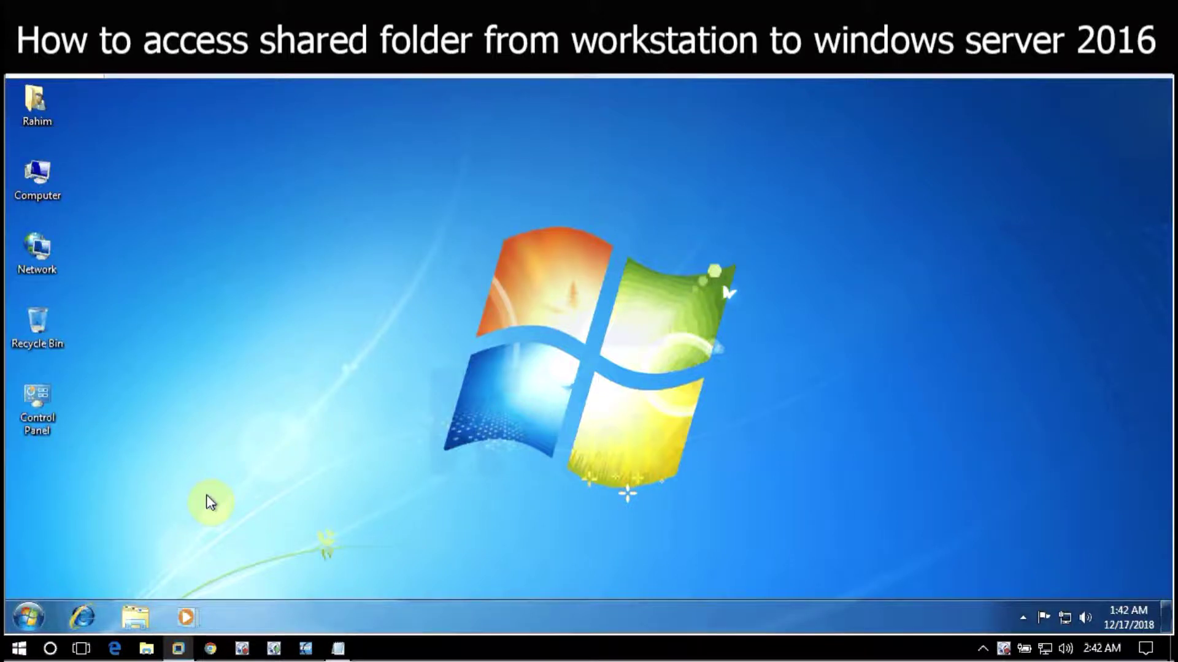
Step: Open the server's network shares by computer name, \\MAINSERVER, with the Run command, and close the window after viewing them
key(super+r)
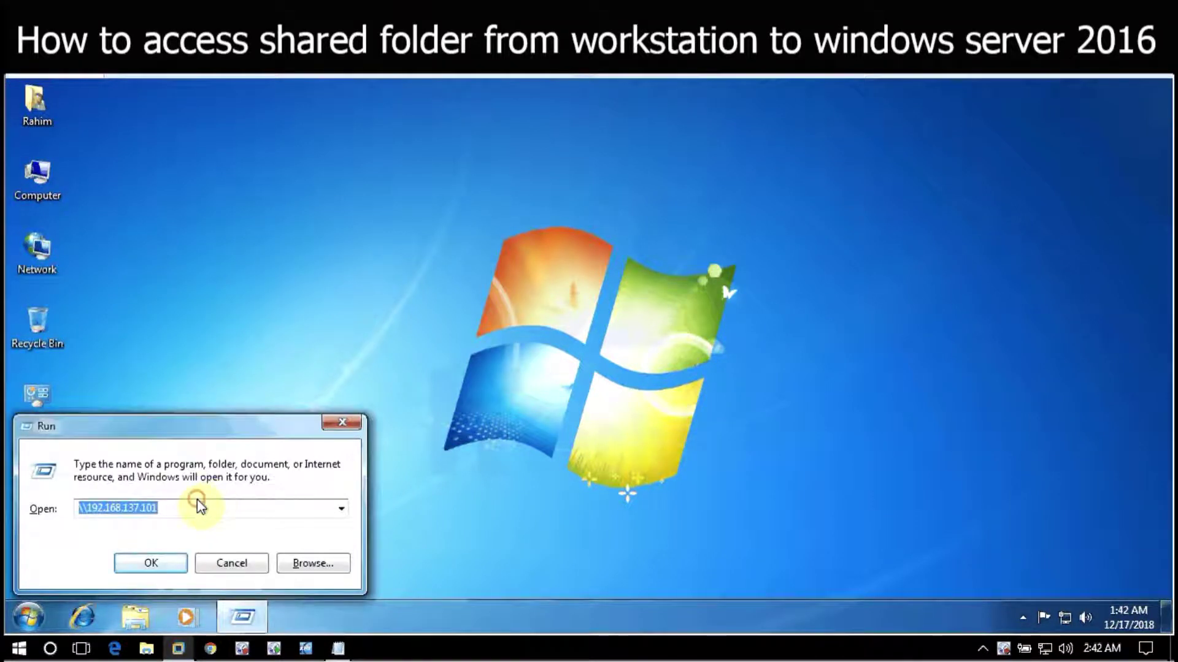
click(191, 510)
key(BackSpace)
key(BackSpace)
key(BackSpace)
key(BackSpace)
key(BackSpace)
key(BackSpace)
key(BackSpace)
key(BackSpace)
key(BackSpace)
key(BackSpace)
key(BackSpace)
key(BackSpace)
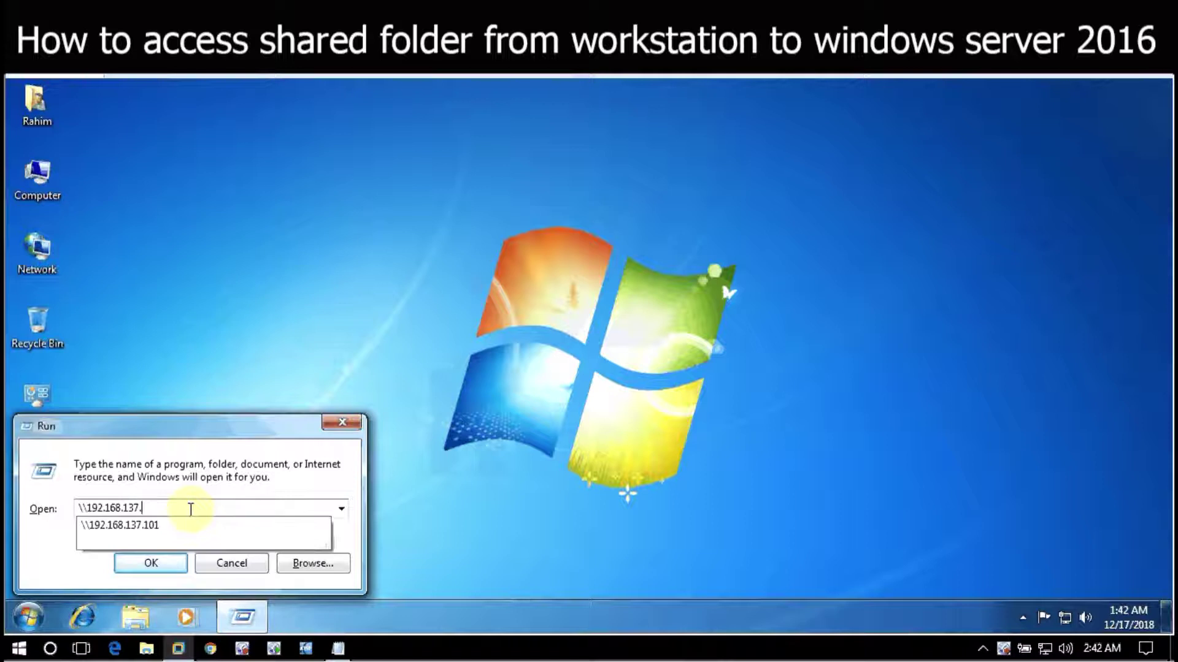
key(BackSpace)
key(BackSpace)
key(BackSpace)
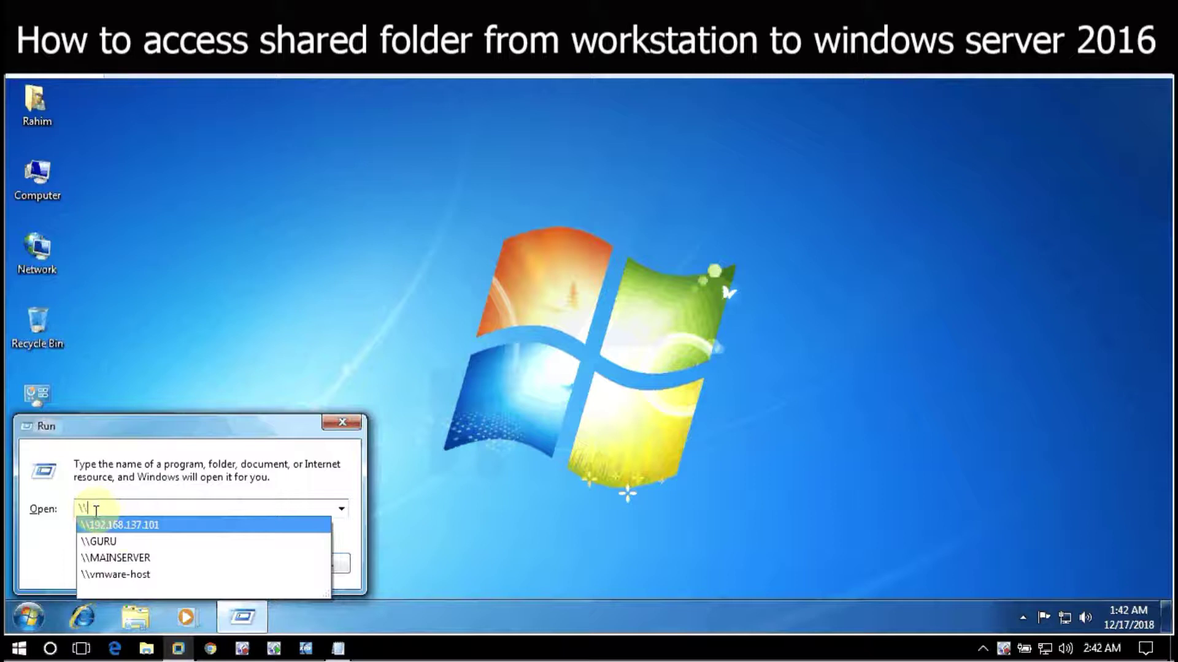
click(126, 559)
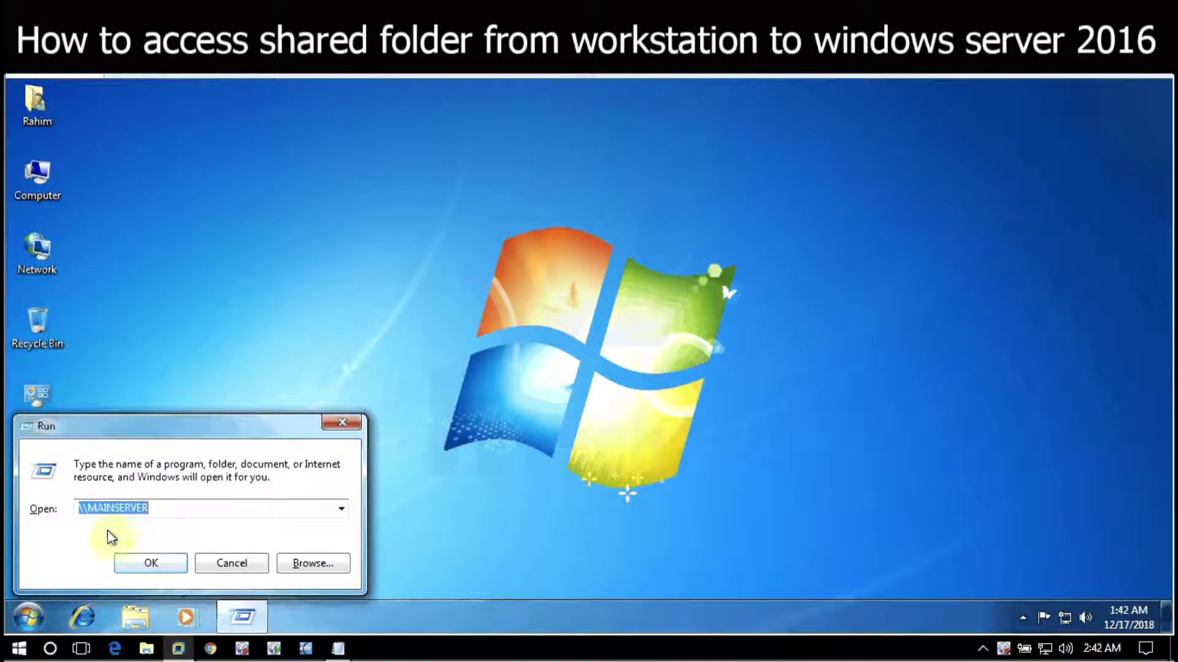
click(170, 511)
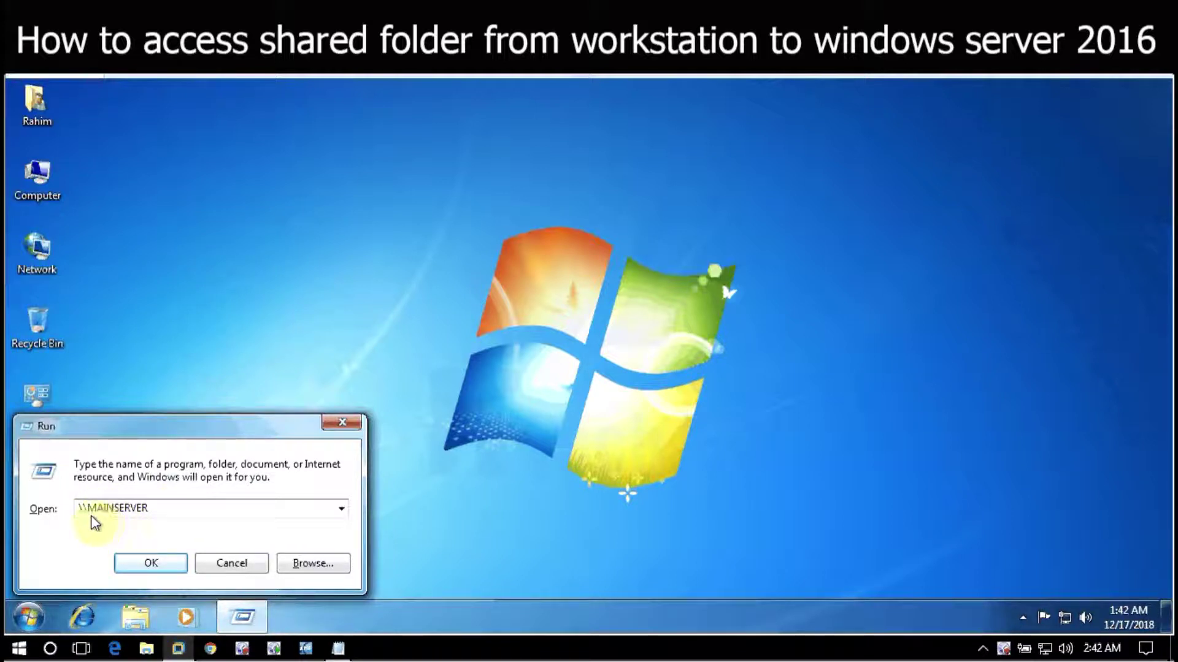
click(151, 565)
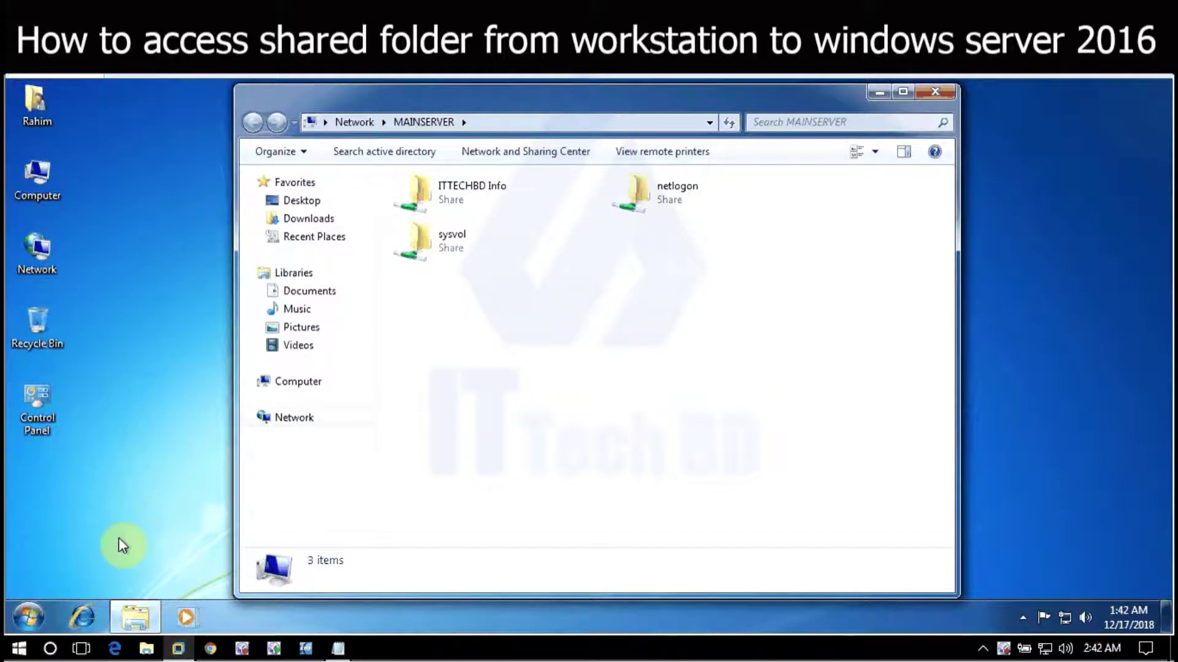
click(939, 93)
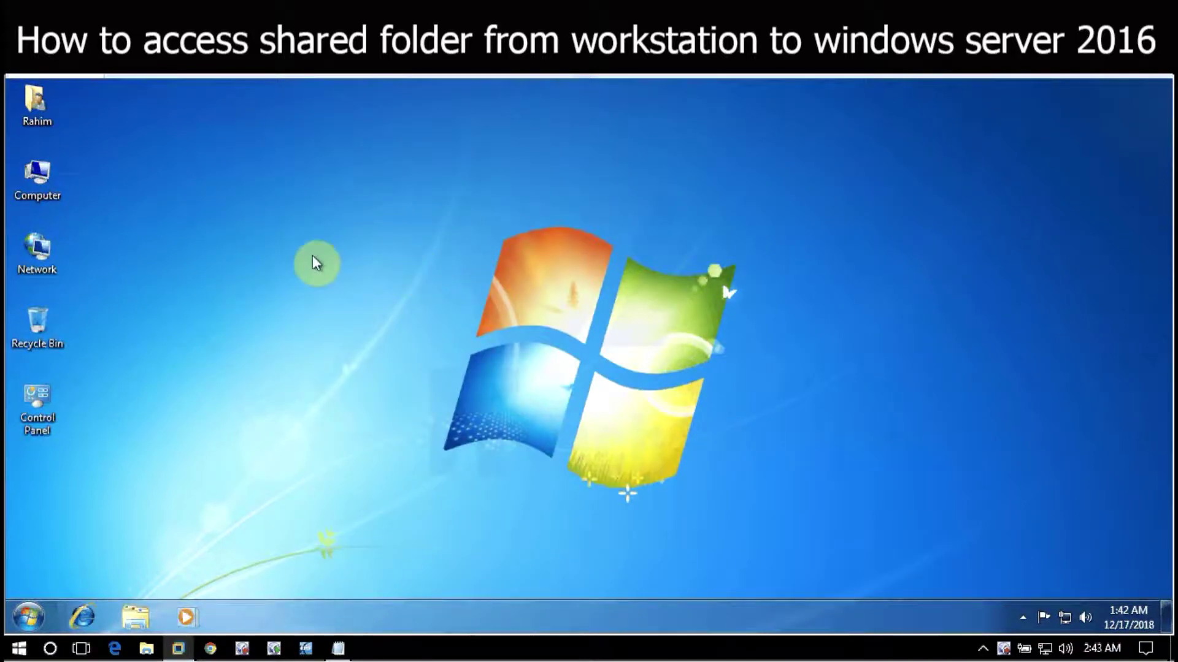
Step: View the contents of the Shared Folders (\\vmware-host) (Z:) network drive from Computer in a maximized window, and close it
double_click(53, 193)
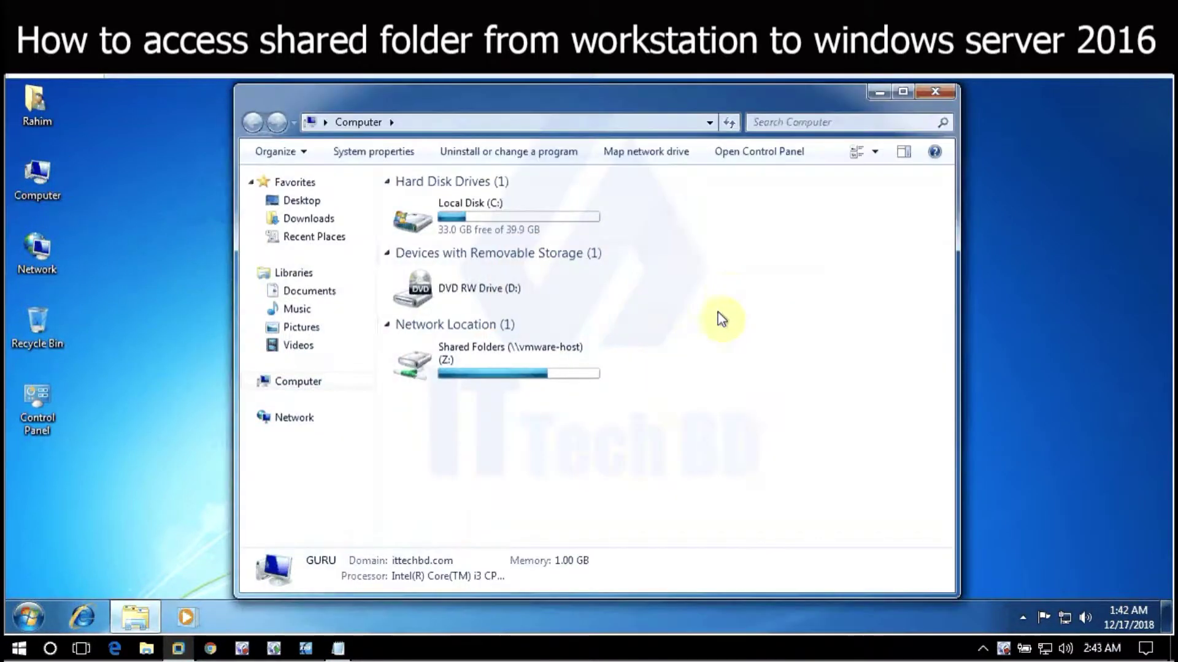
double_click(661, 101)
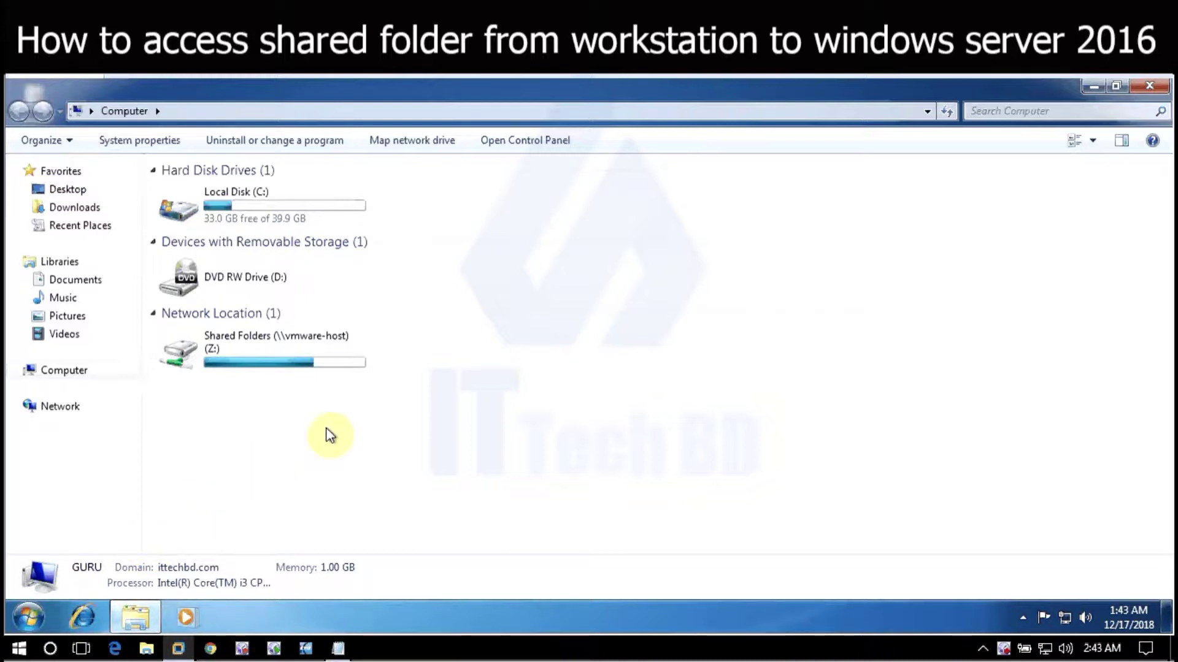
double_click(290, 362)
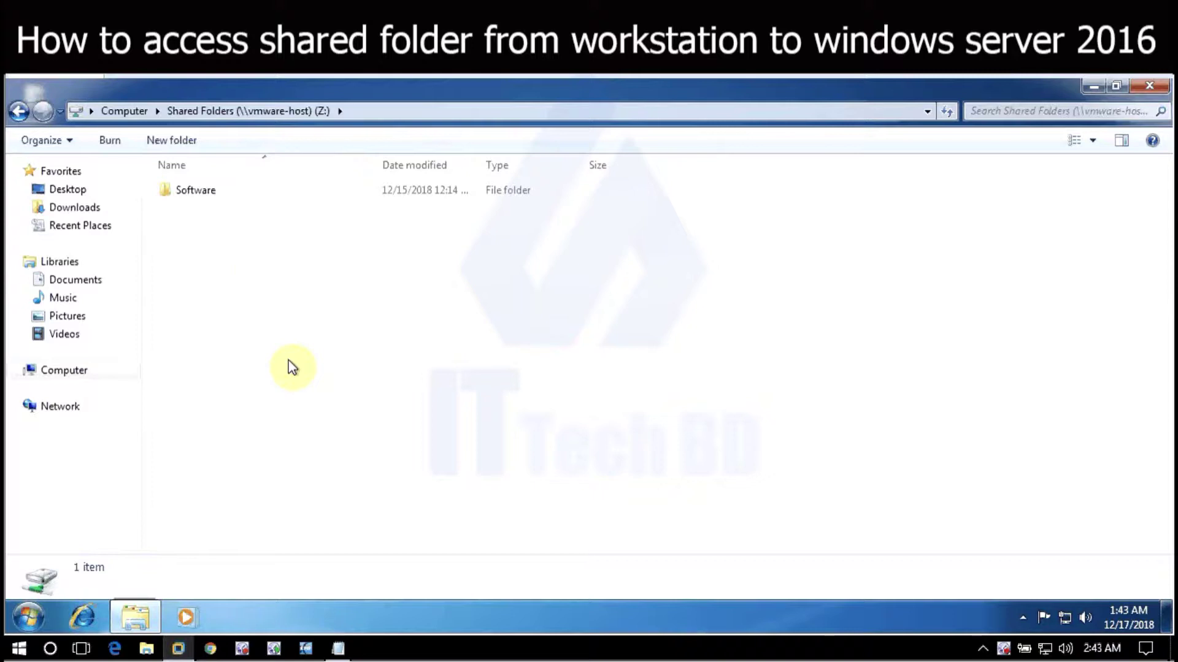
click(20, 111)
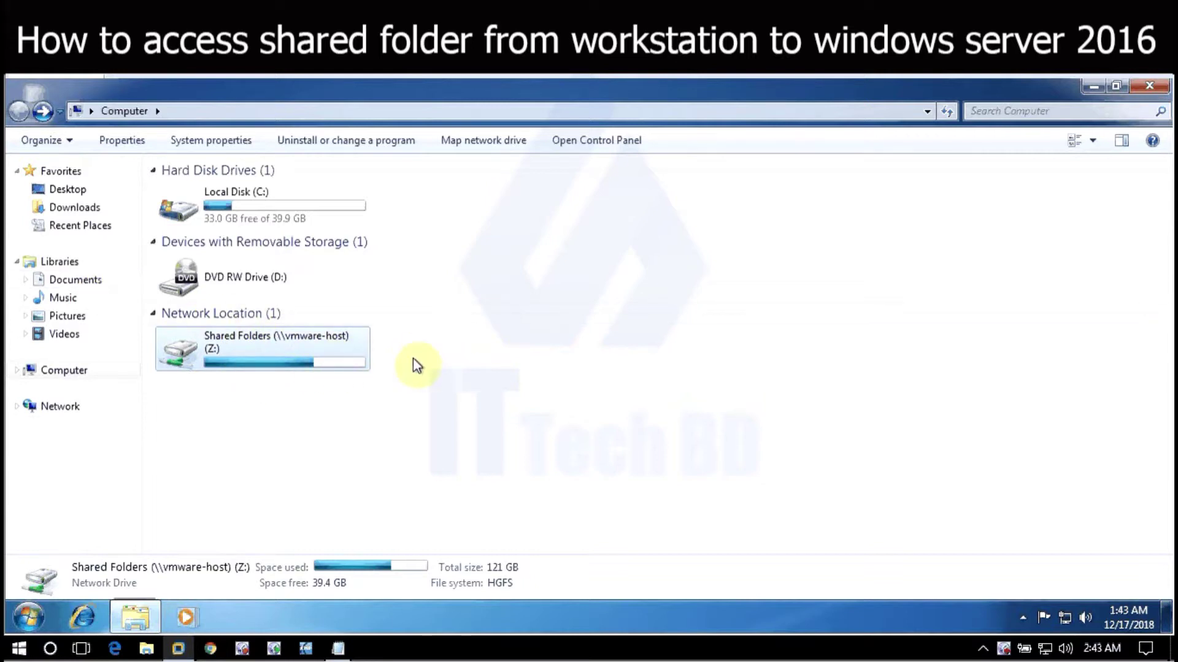
click(459, 355)
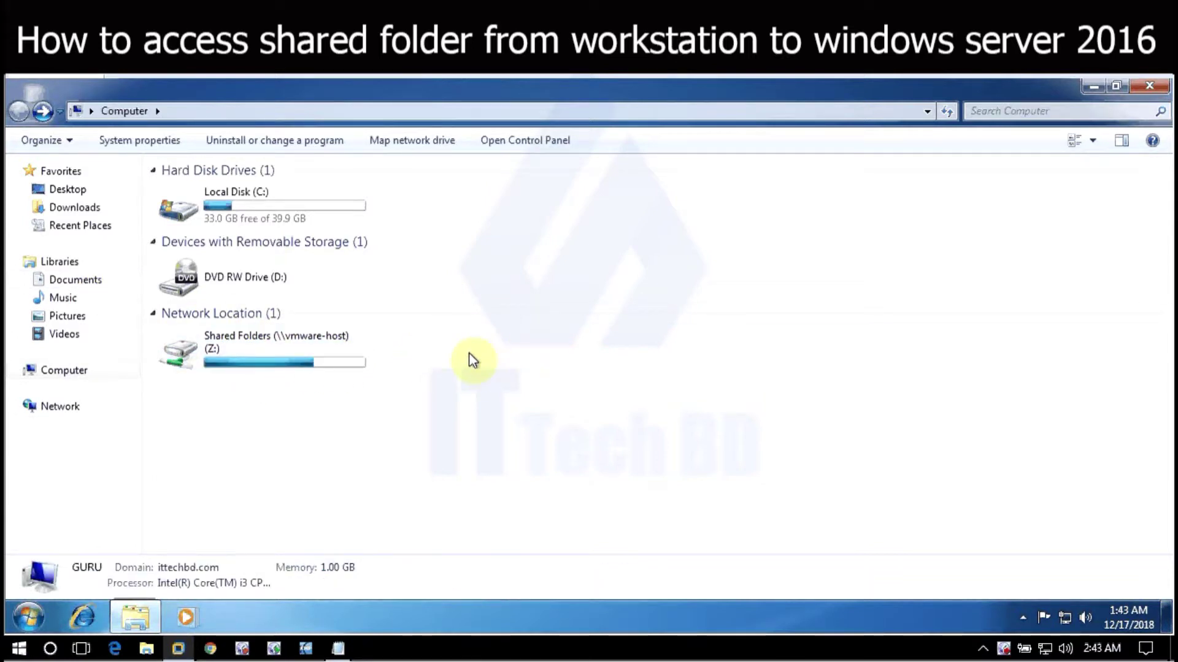
click(1152, 86)
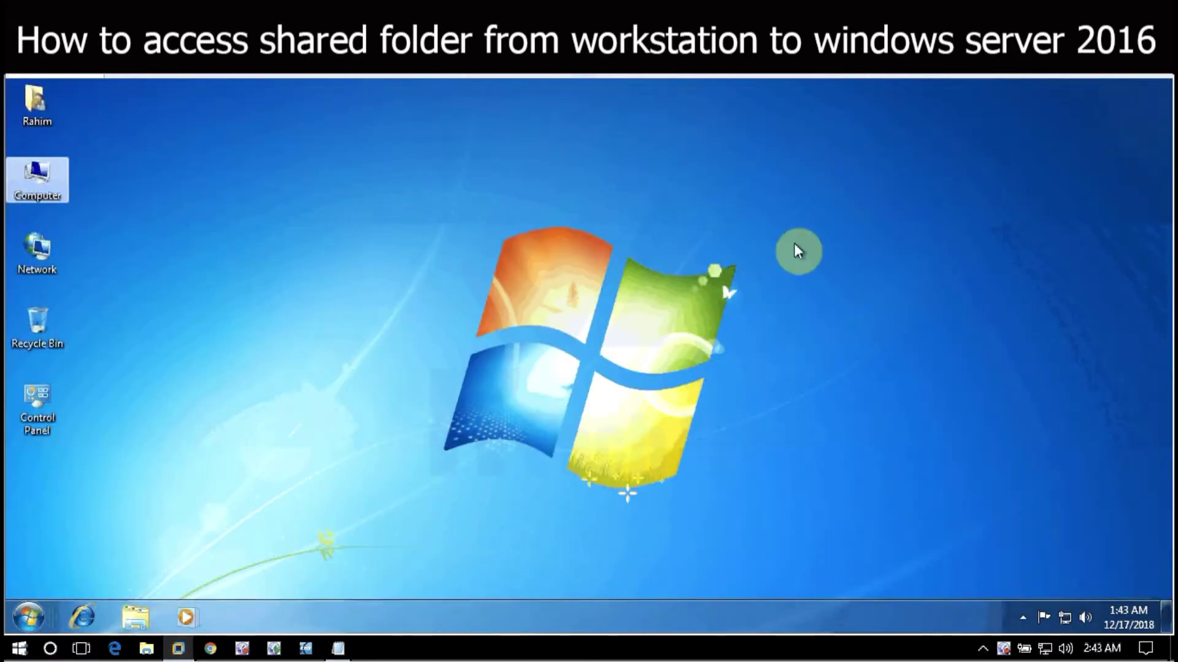
Step: Switch back to the Text File note in Notepad
click(343, 644)
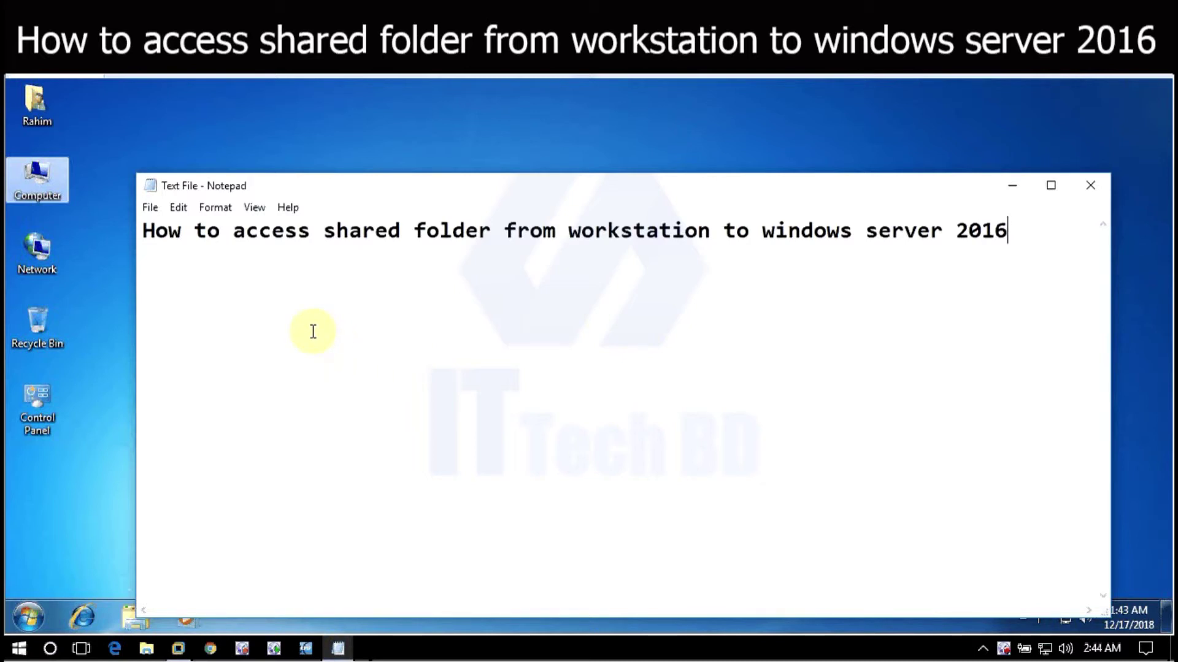
click(537, 655)
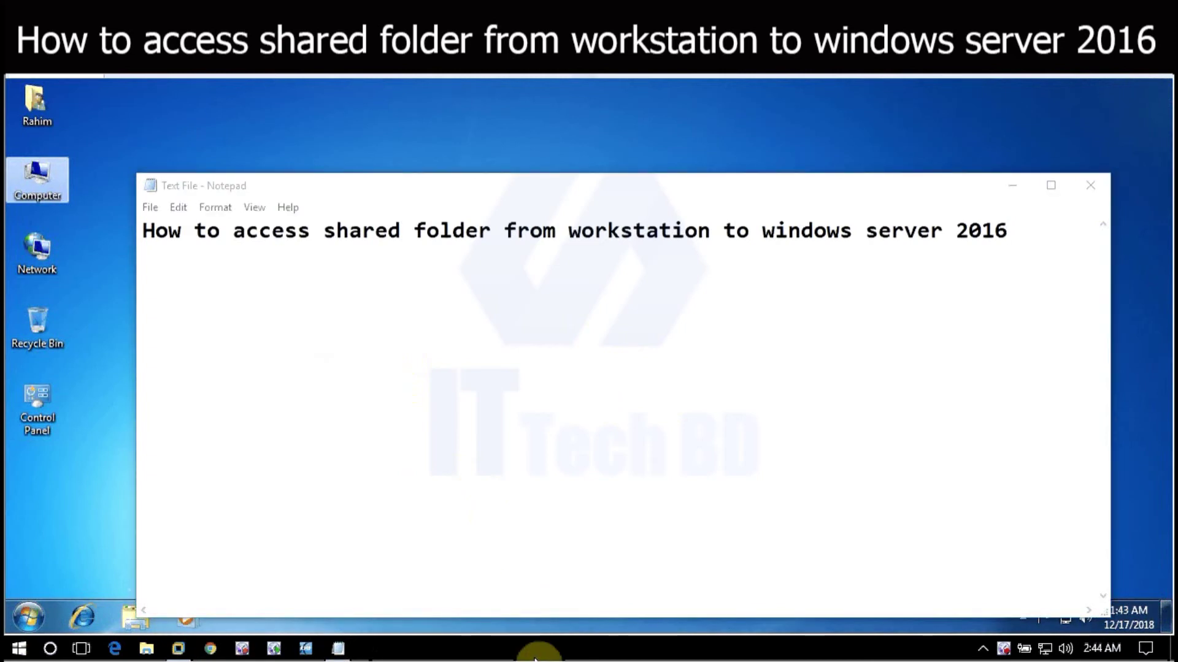